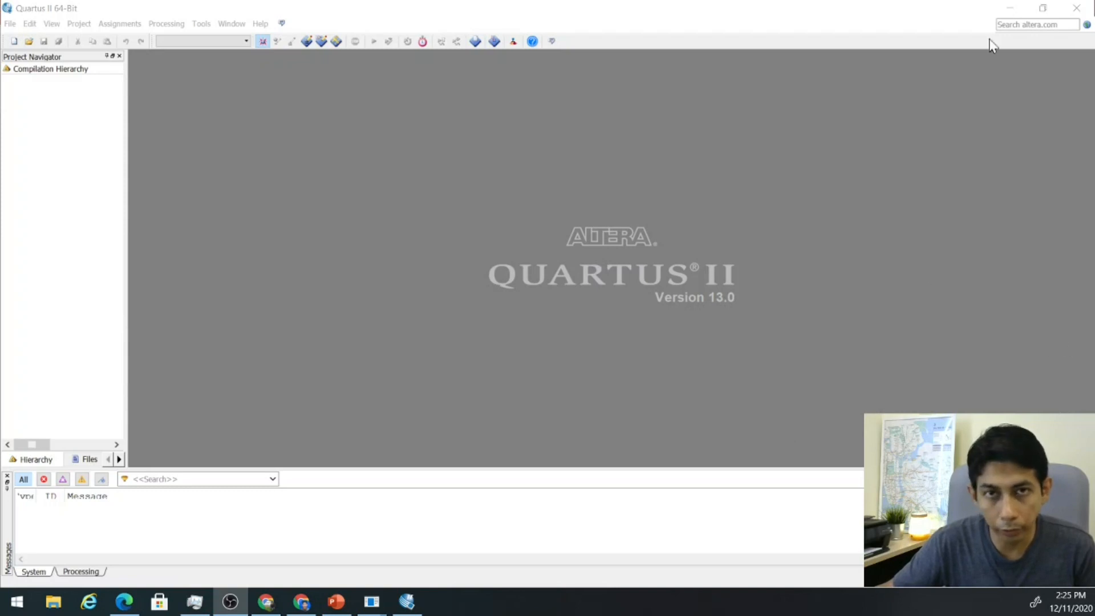
Restore the Quartus II window from full screen and fit it to the left half of the desktop at full height.
left_click(1044, 8)
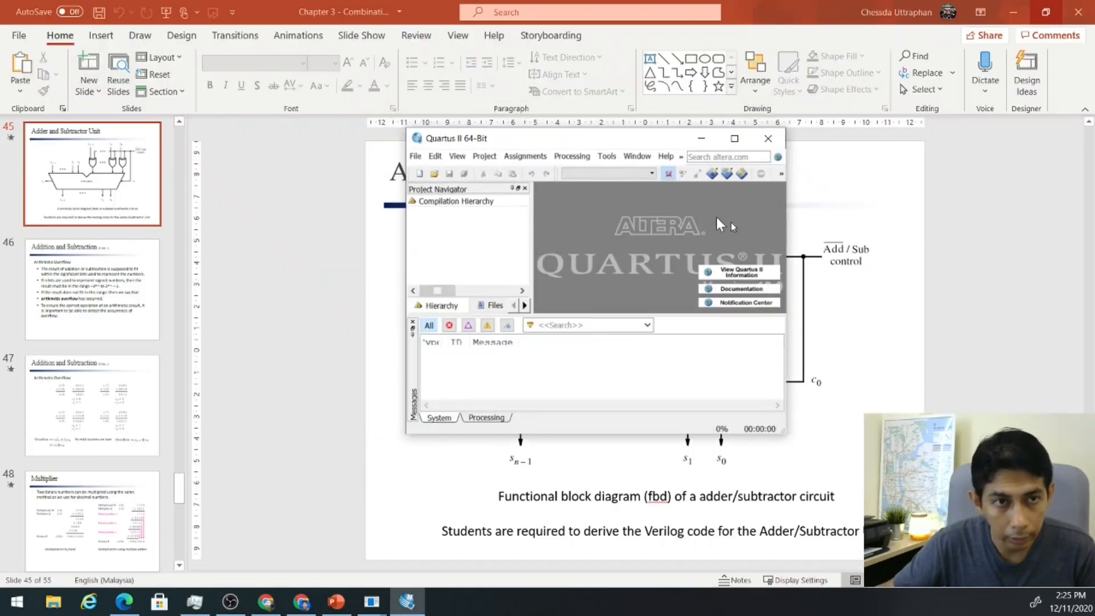
left_click_drag(625, 143, 2, 2)
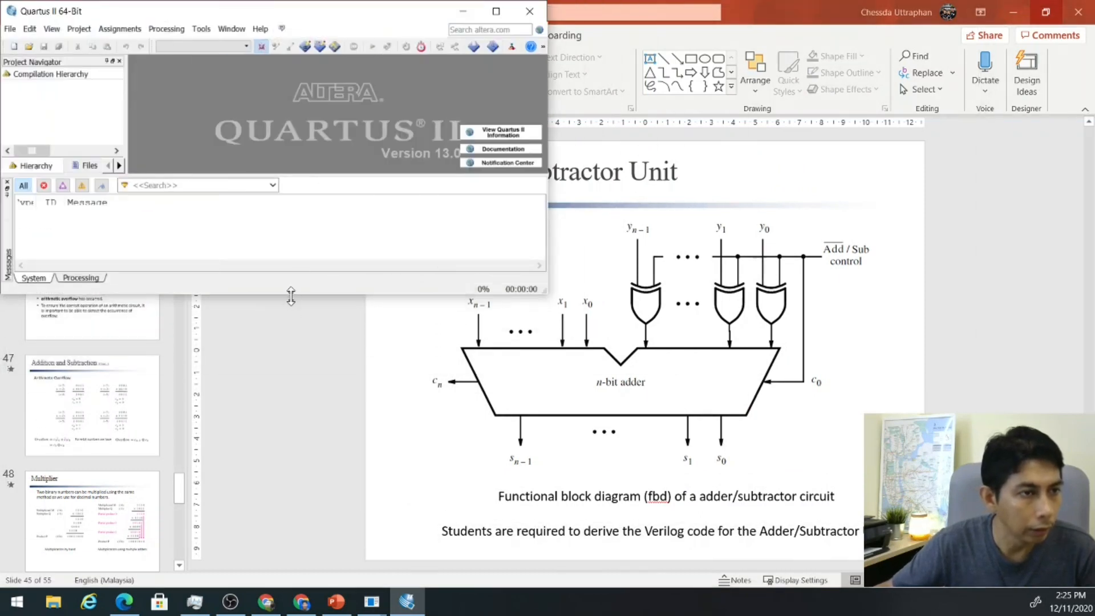
left_click_drag(297, 295, 280, 600)
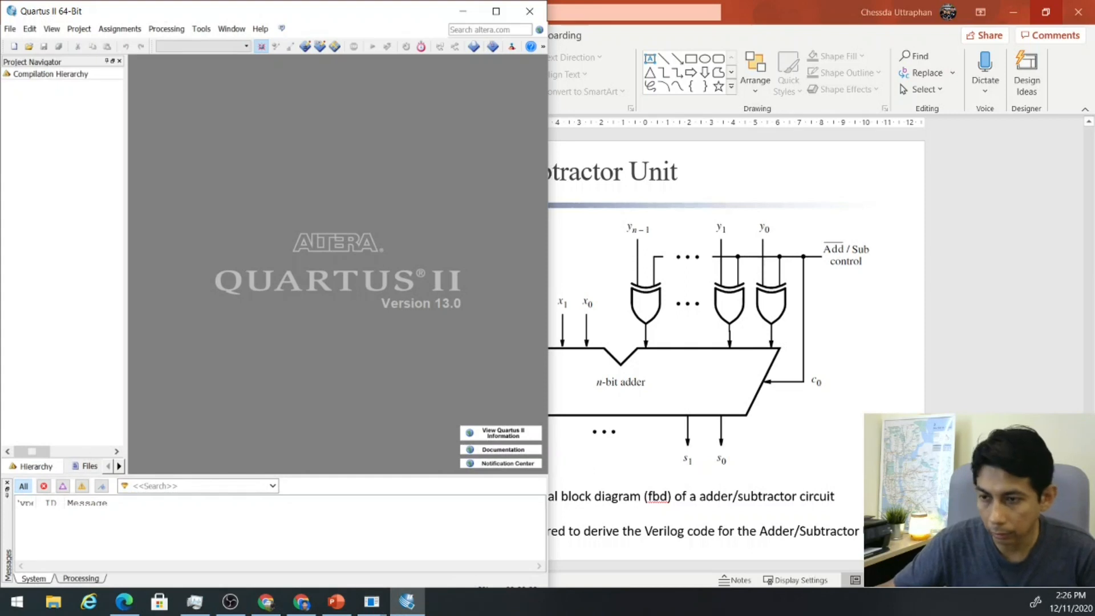
Show the SM-P205 window with the adder/subtractor diagram, place it beside Quartus II, and return to Quartus II.
left_click(372, 602)
left_click(445, 550)
left_click_drag(542, 102, 728, 23)
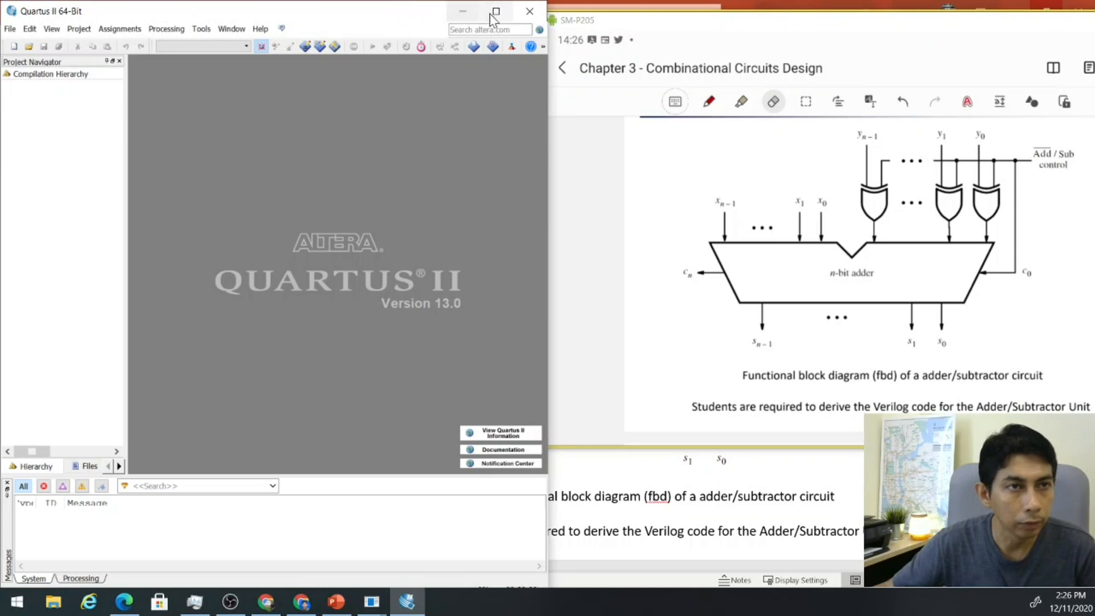
left_click_drag(664, 22, 604, 21)
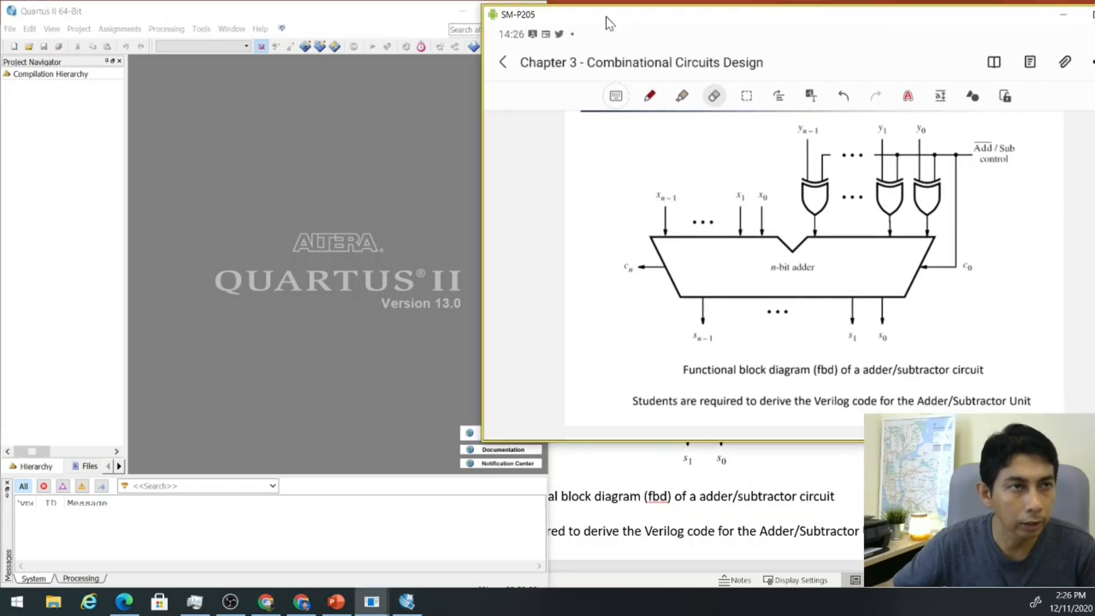
left_click(291, 17)
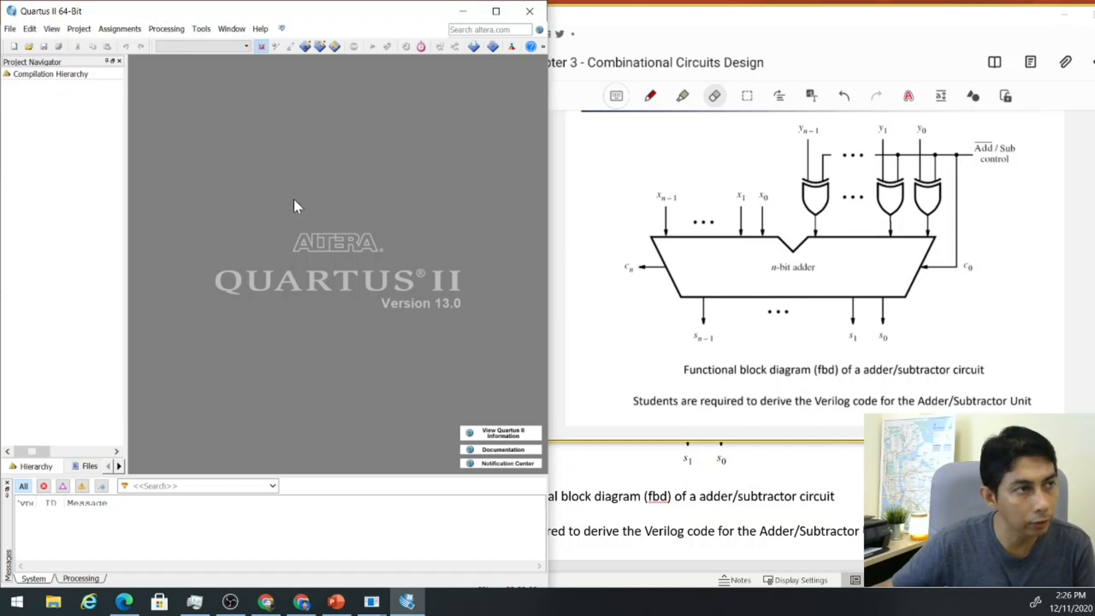
Start the New Project Wizard and advance past its introduction to the directory and name page.
left_click(11, 29)
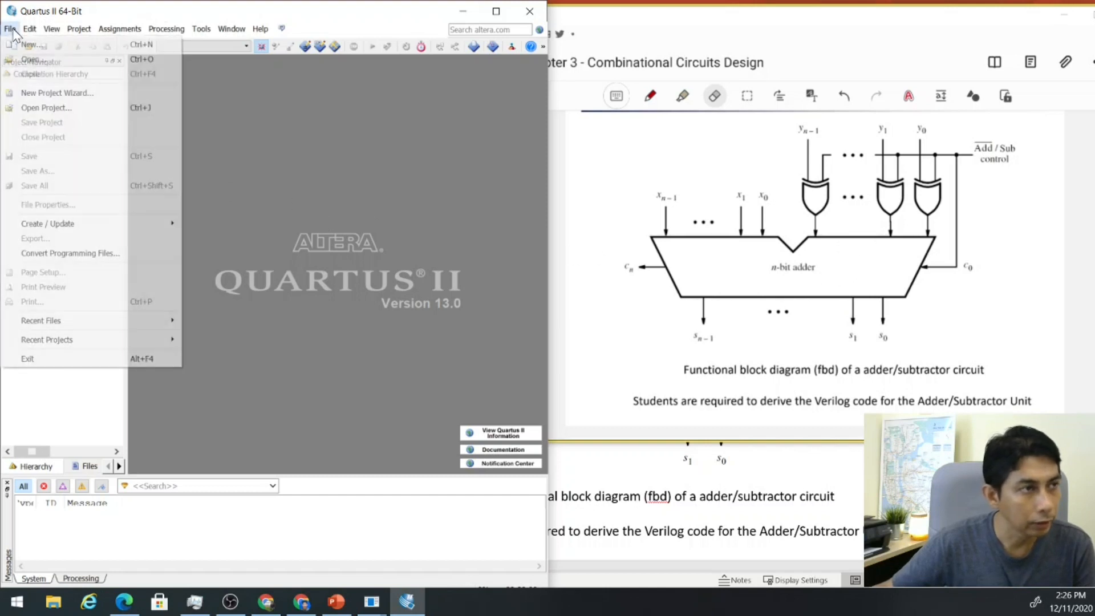
left_click(49, 94)
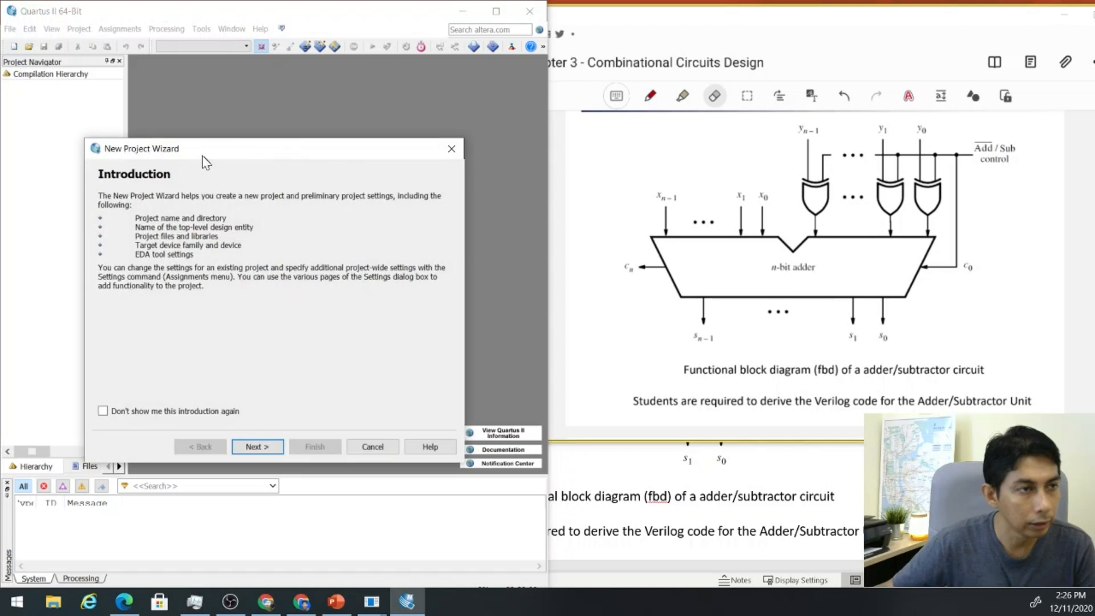
left_click_drag(170, 150, 176, 58)
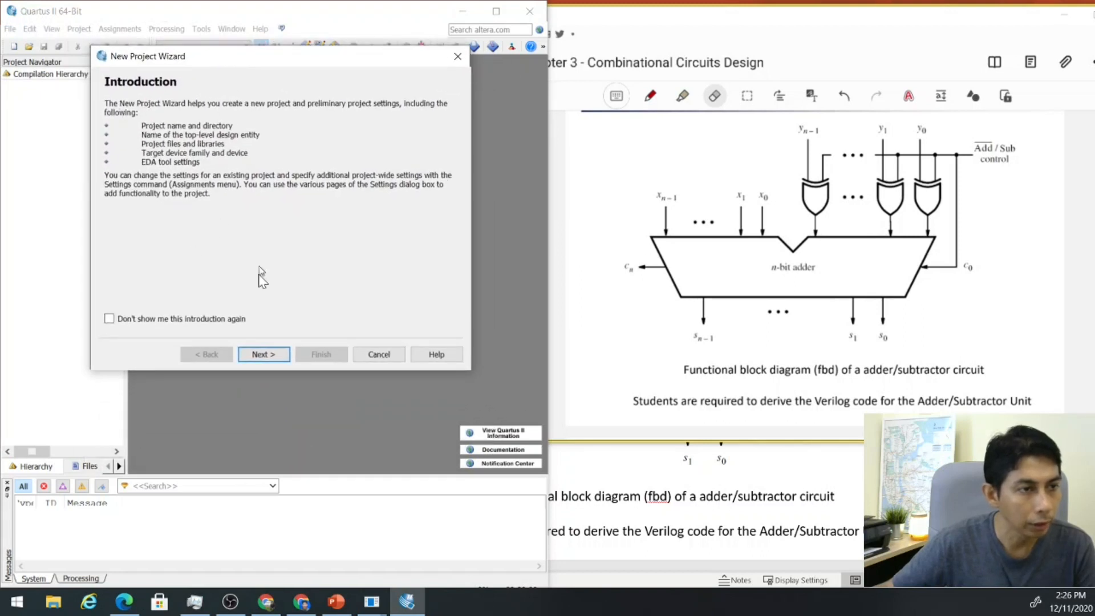
left_click(263, 354)
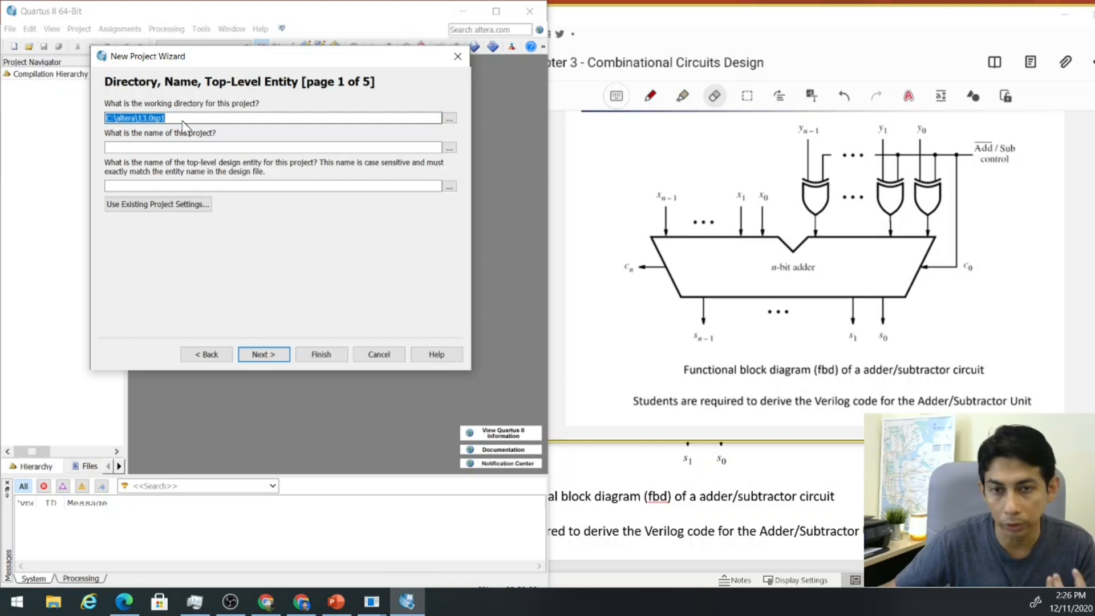
Browse for the working directory and open the DD_2020 folder inside altera.
left_click(451, 120)
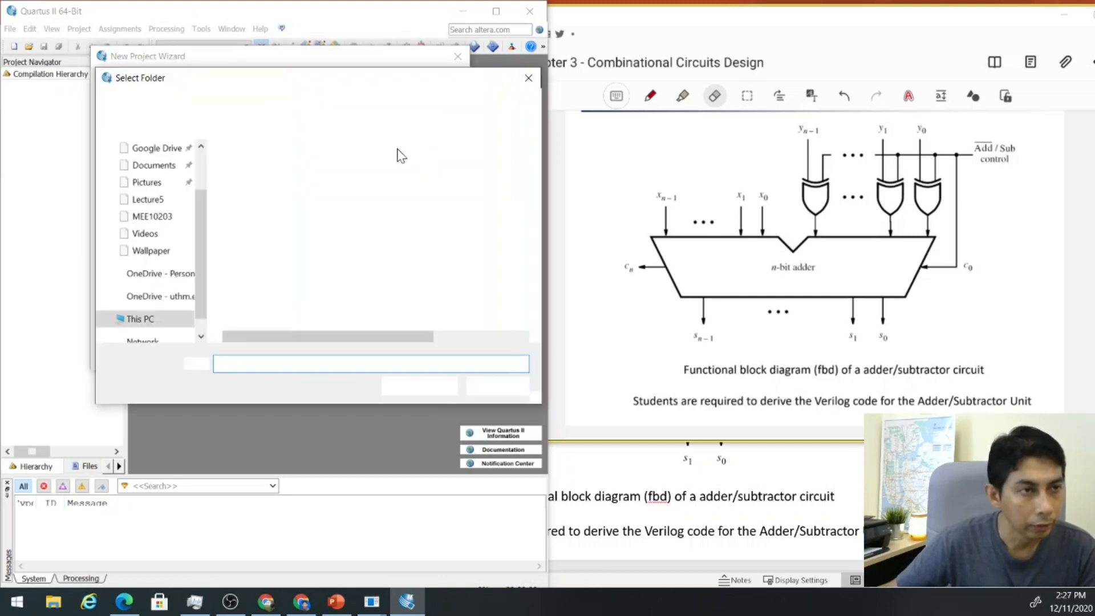
left_click(207, 102)
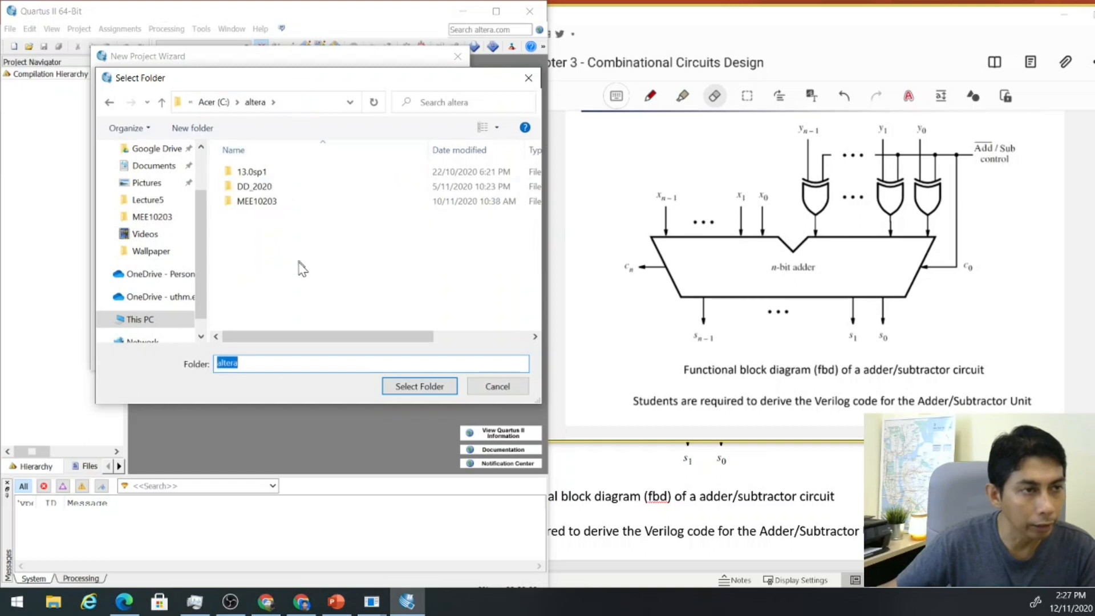
double_click(252, 186)
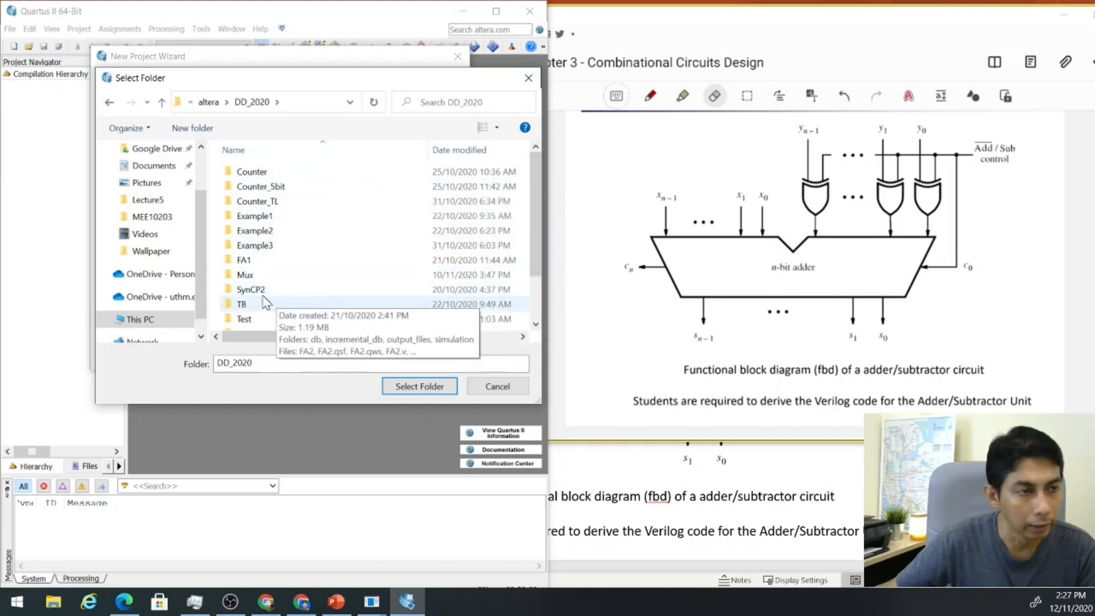
scroll(271, 277, "down", 1)
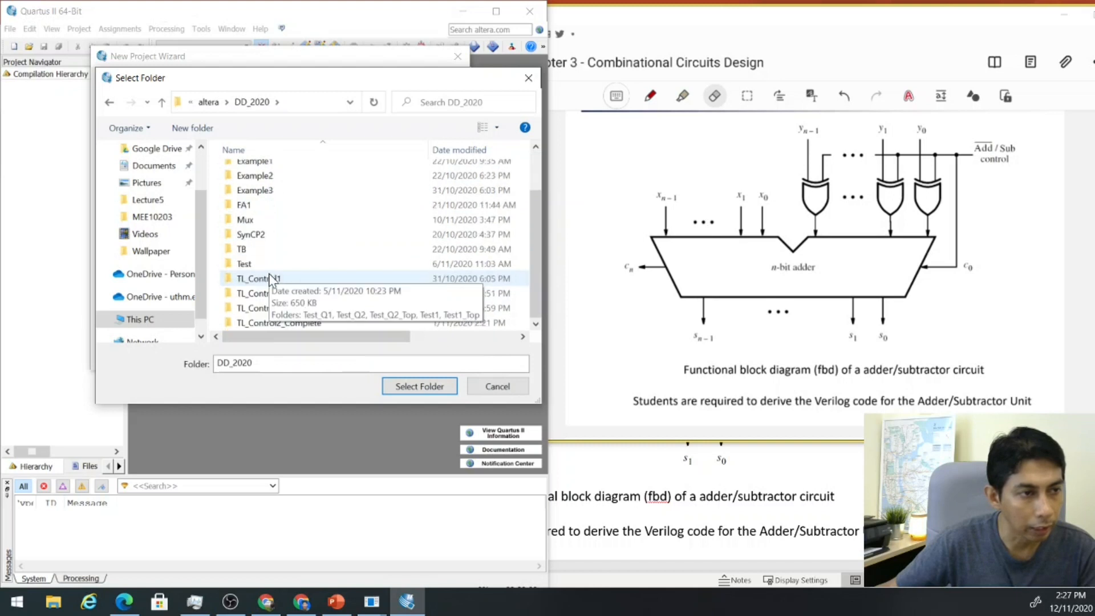
scroll(267, 281, "up", 1)
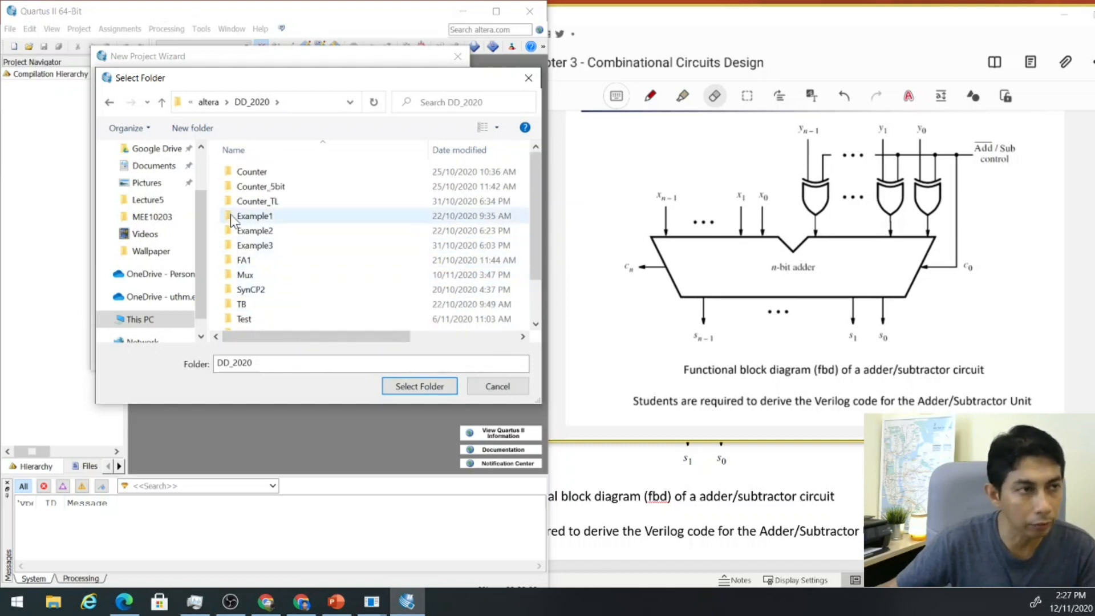
scroll(331, 278, "down", 1)
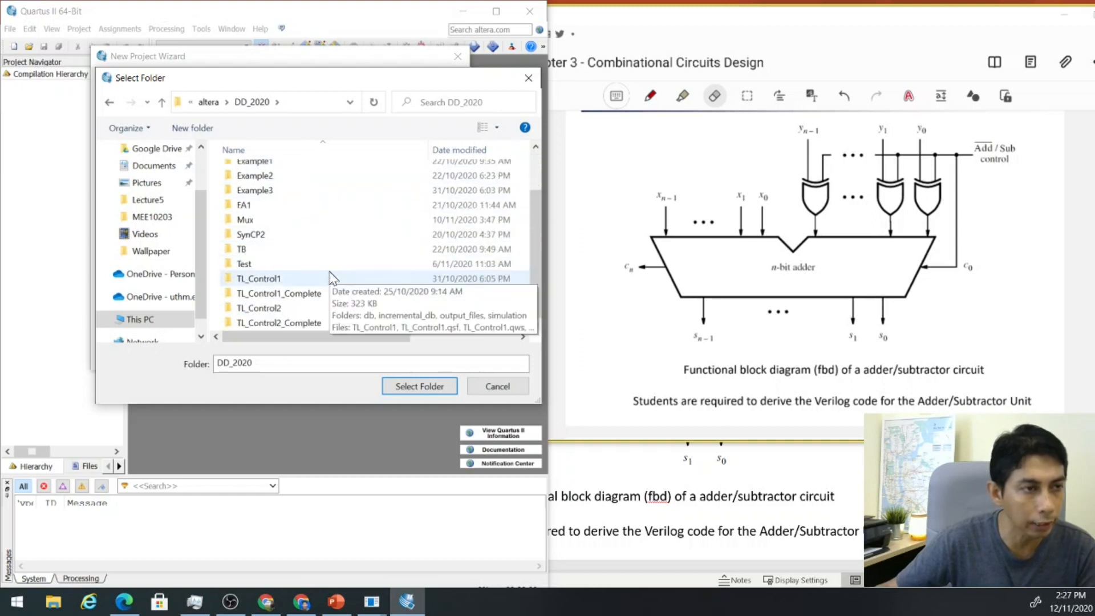
scroll(261, 282, "up", 1)
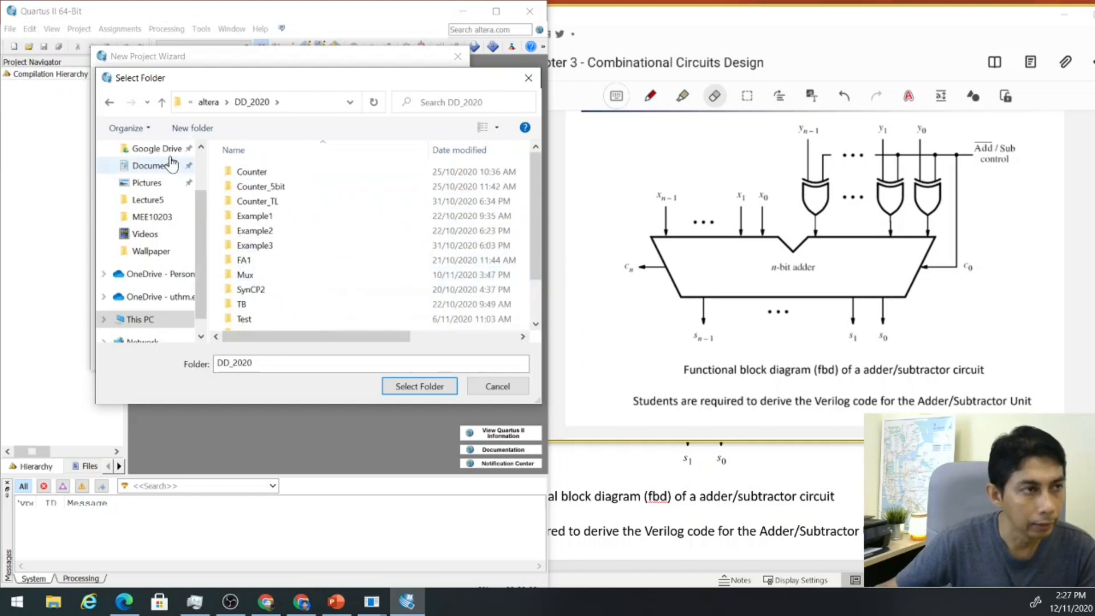
Create a folder named FA2 in DD_2020 and select it as the project's working directory.
left_click(188, 133)
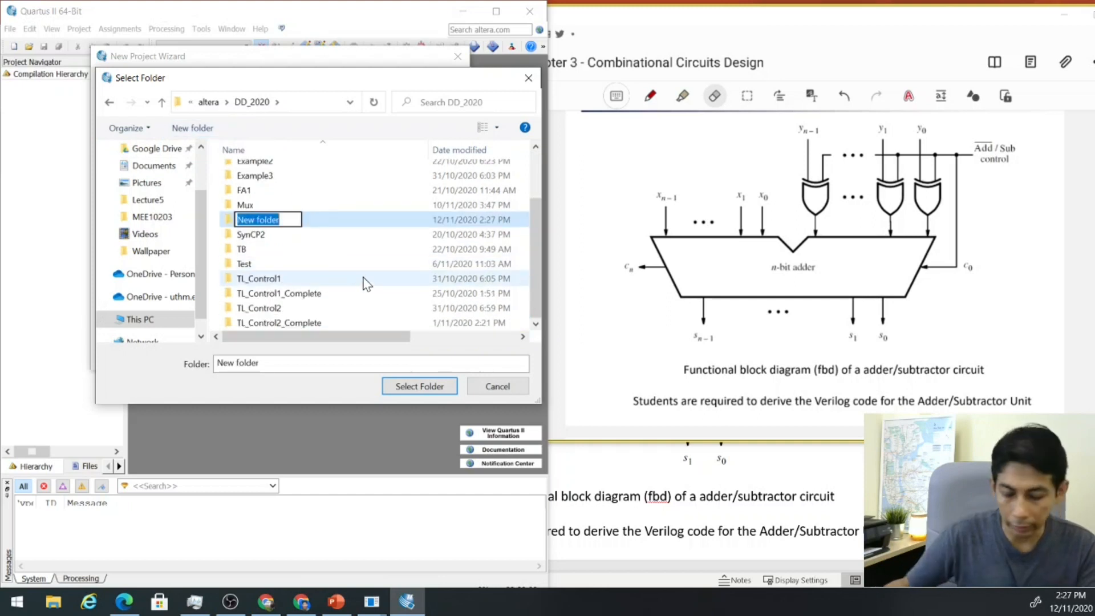
type("F")
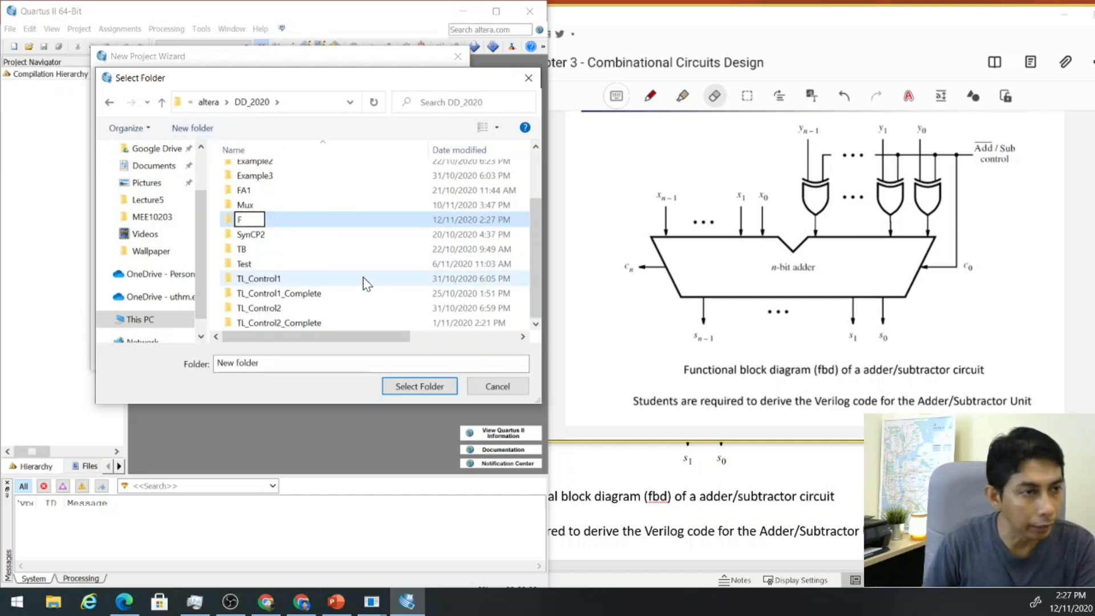
type("A")
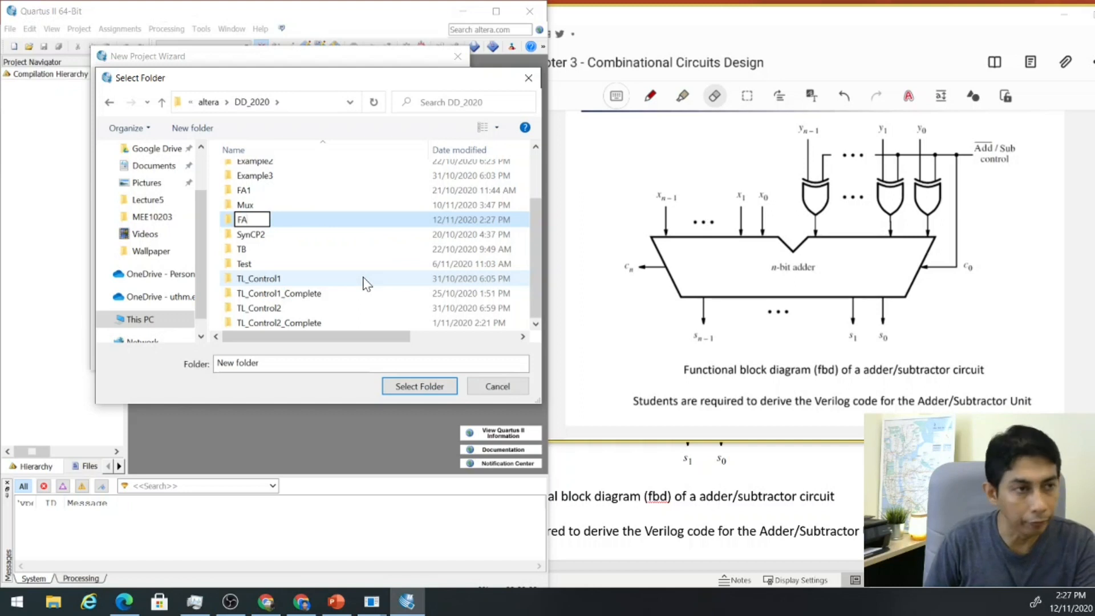
type("2")
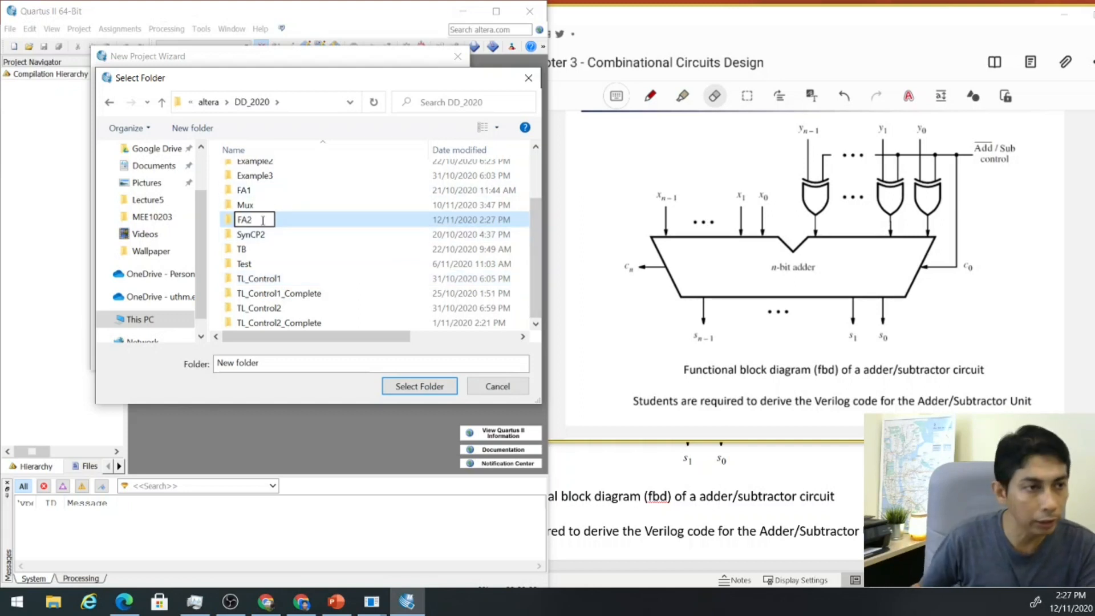
key("Return")
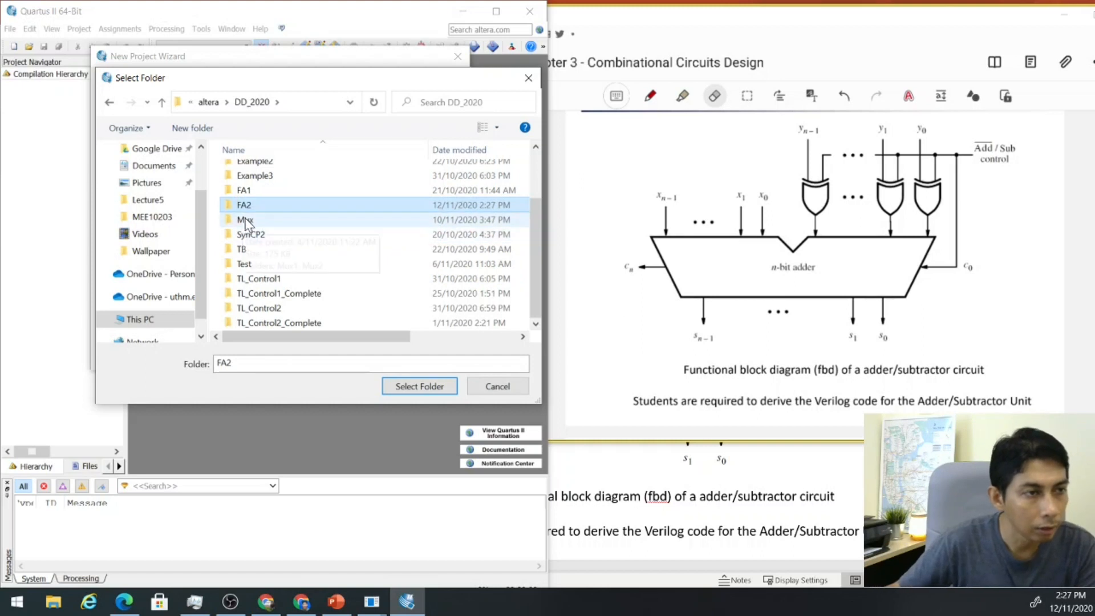
double_click(246, 206)
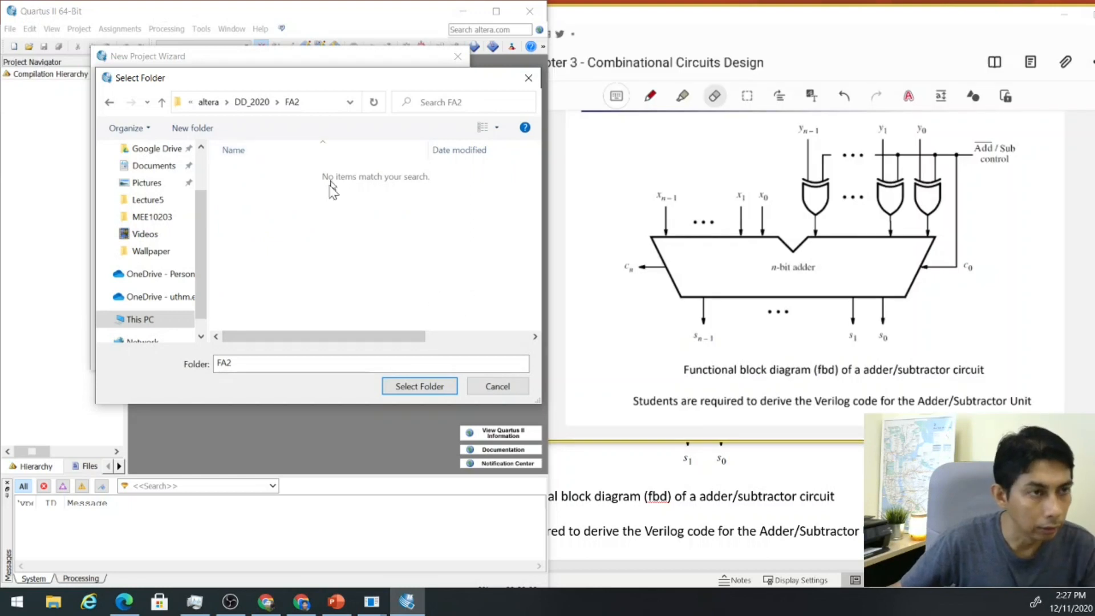
left_click(421, 388)
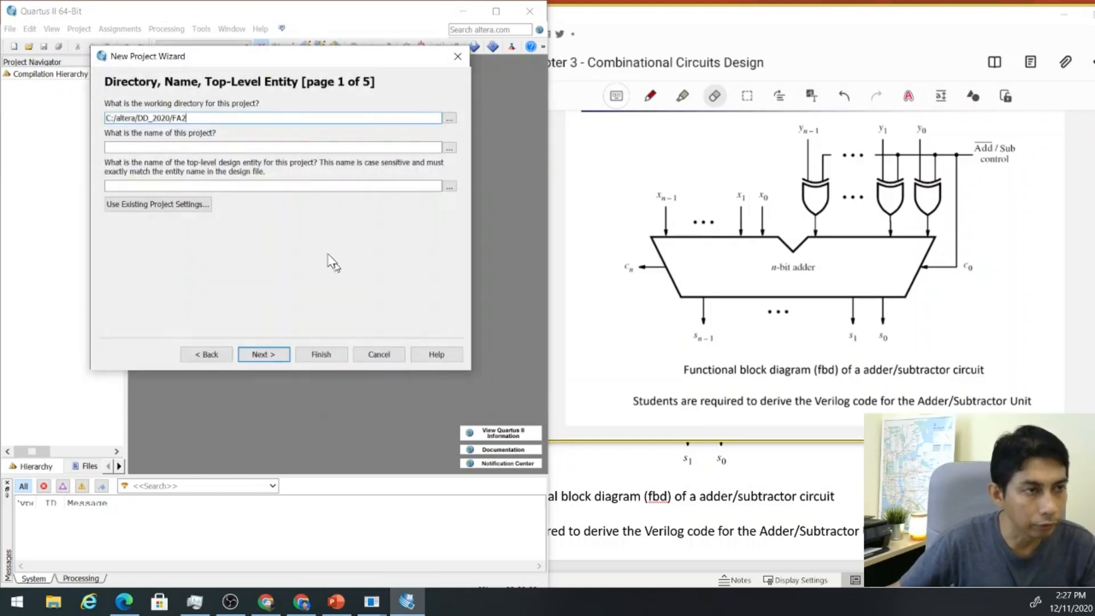
Name the project and its top-level design entity FA2 and continue to the page for adding files.
left_click_drag(195, 118, 170, 122)
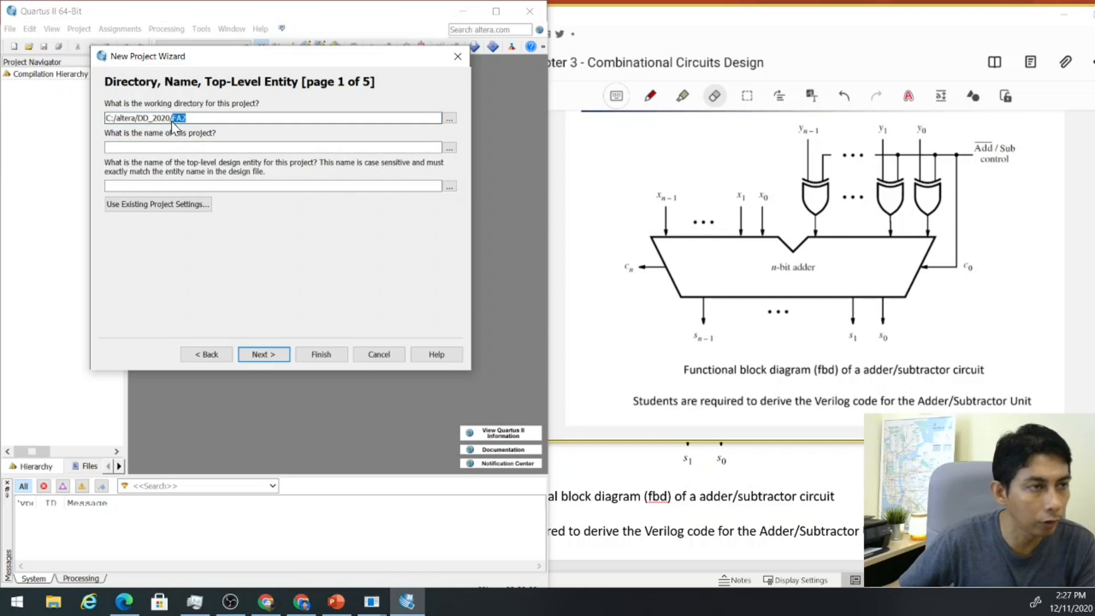
left_click(173, 151)
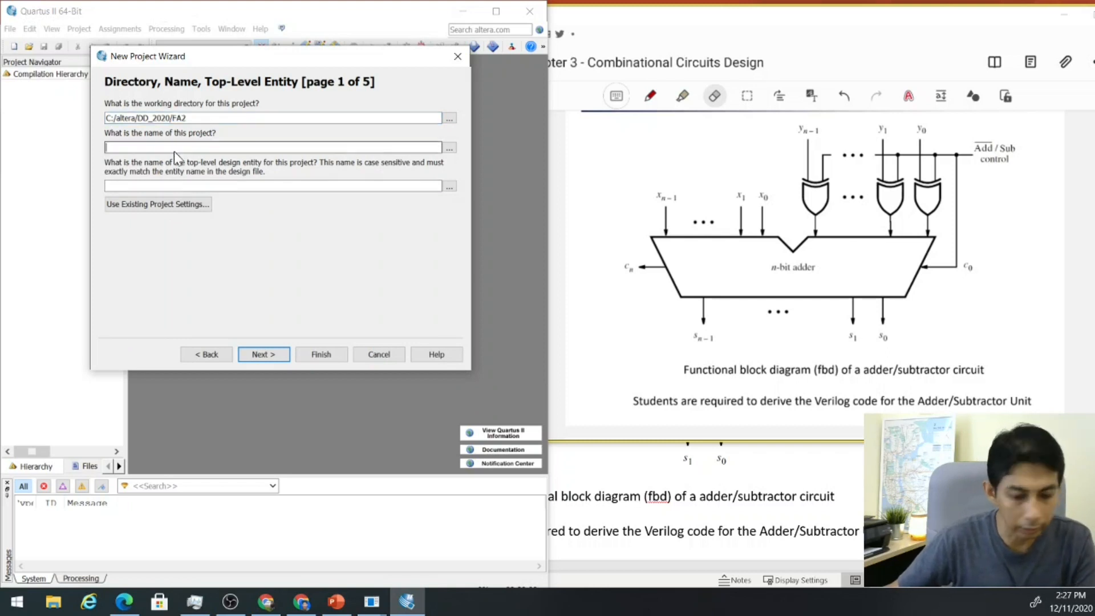
type("FA2")
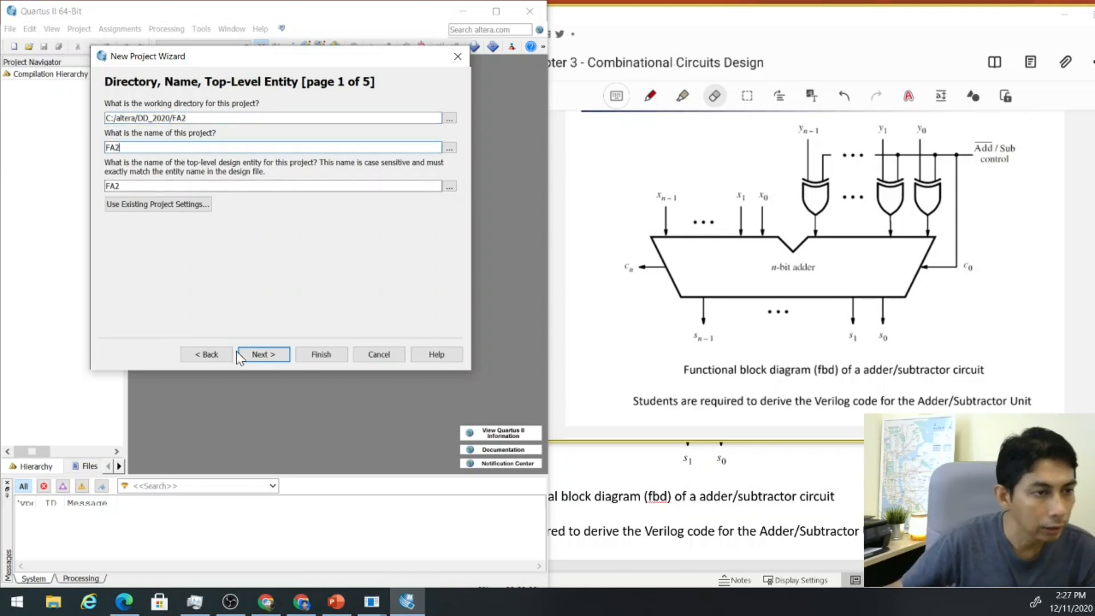
left_click(263, 355)
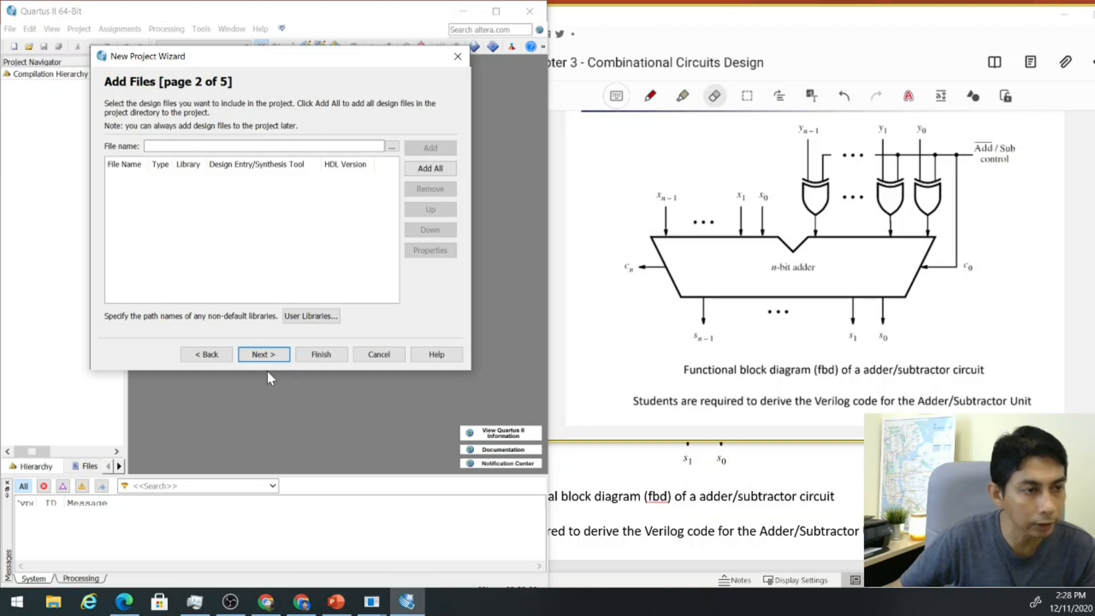
Create the project without added files, keeping the Cyclone IV GX family, automatic device selection and no EDA tools.
left_click(263, 355)
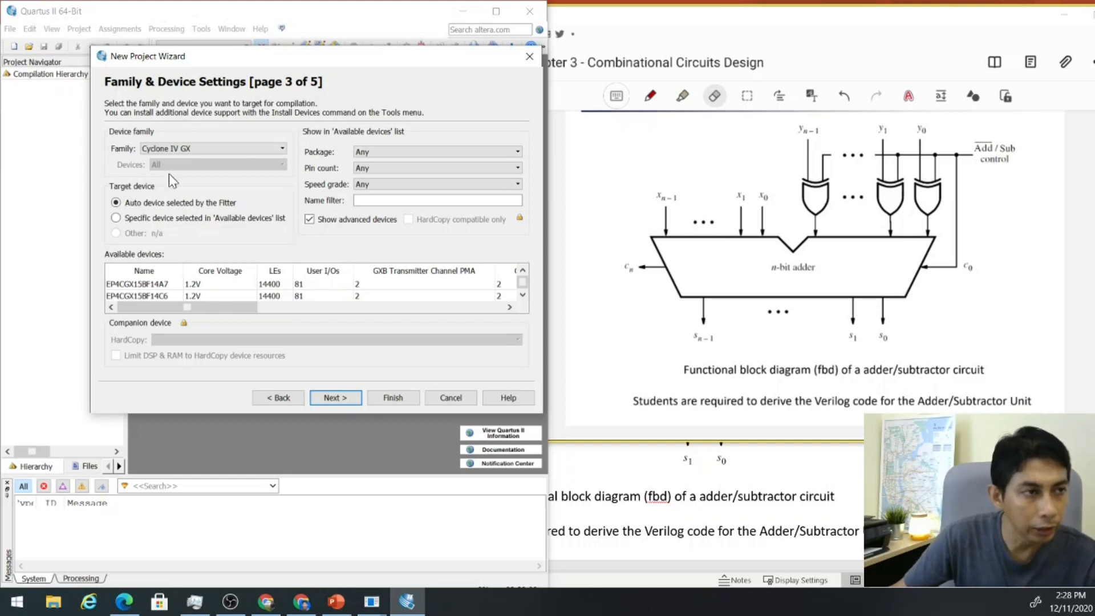
left_click(164, 149)
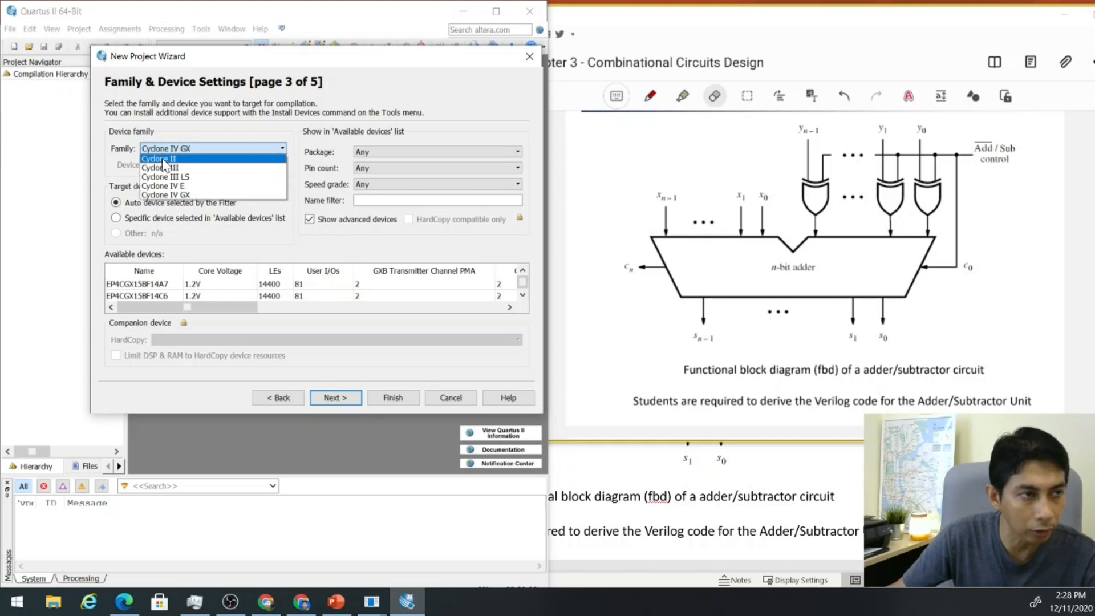
left_click(111, 163)
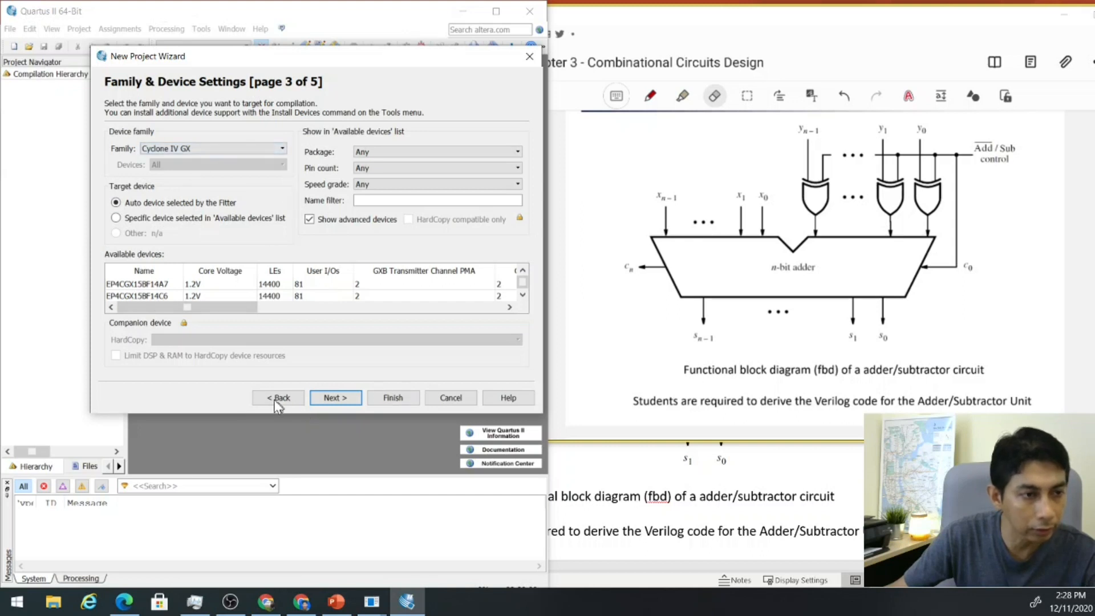
left_click(335, 399)
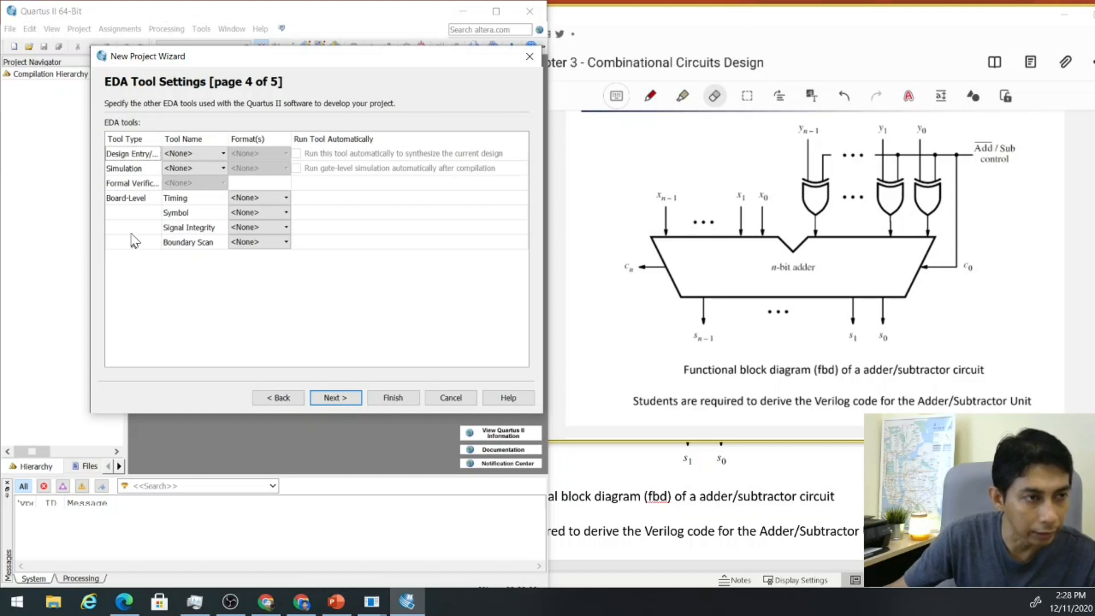
left_click(335, 402)
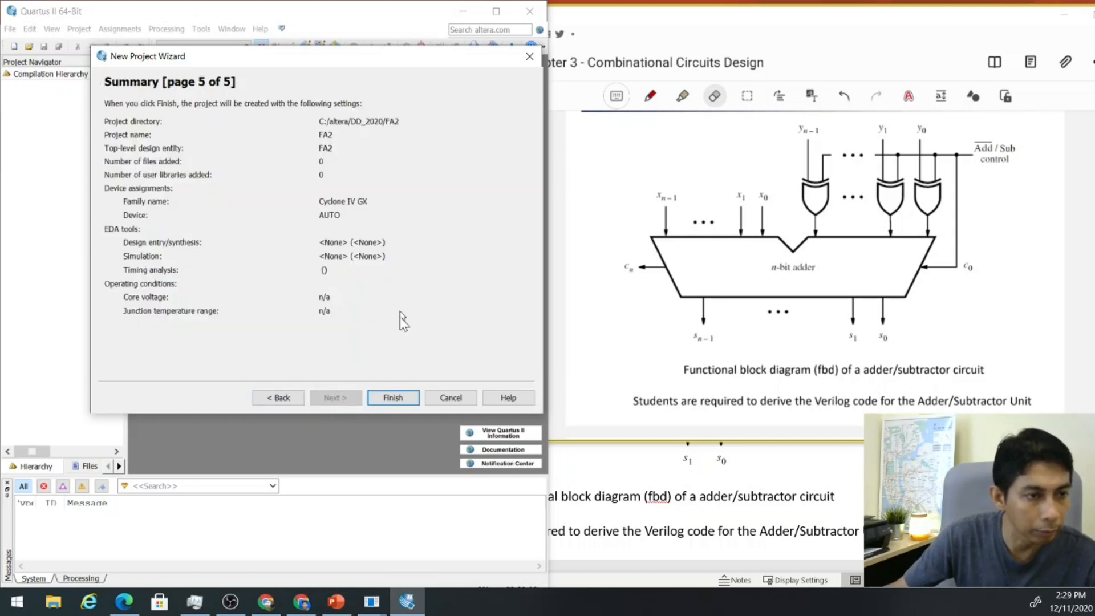
left_click(393, 397)
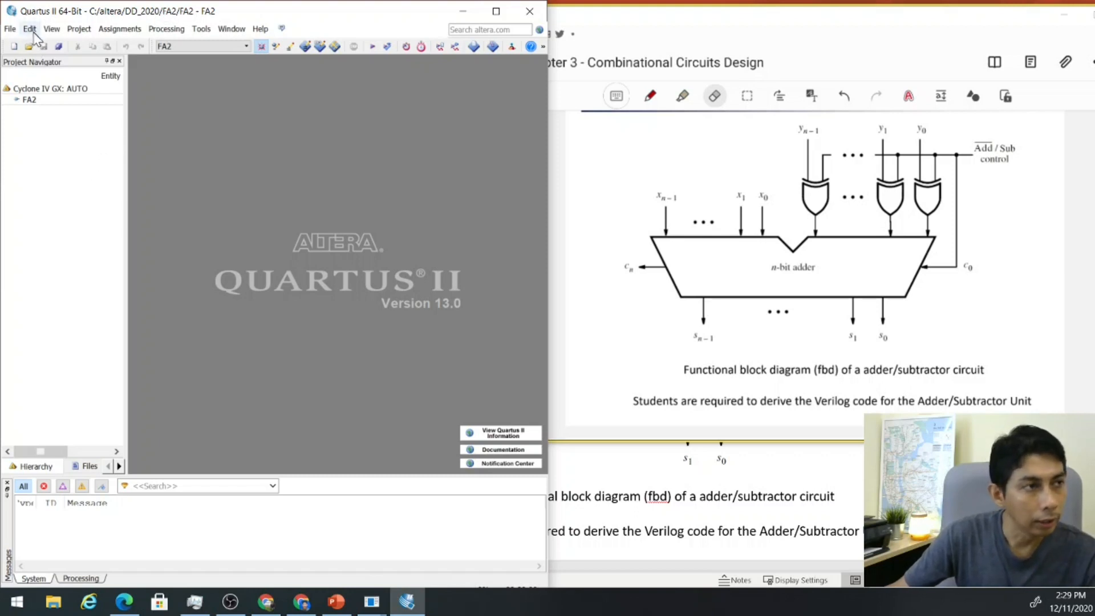
Create a new Verilog HDL design file in the FA2 project.
left_click(14, 46)
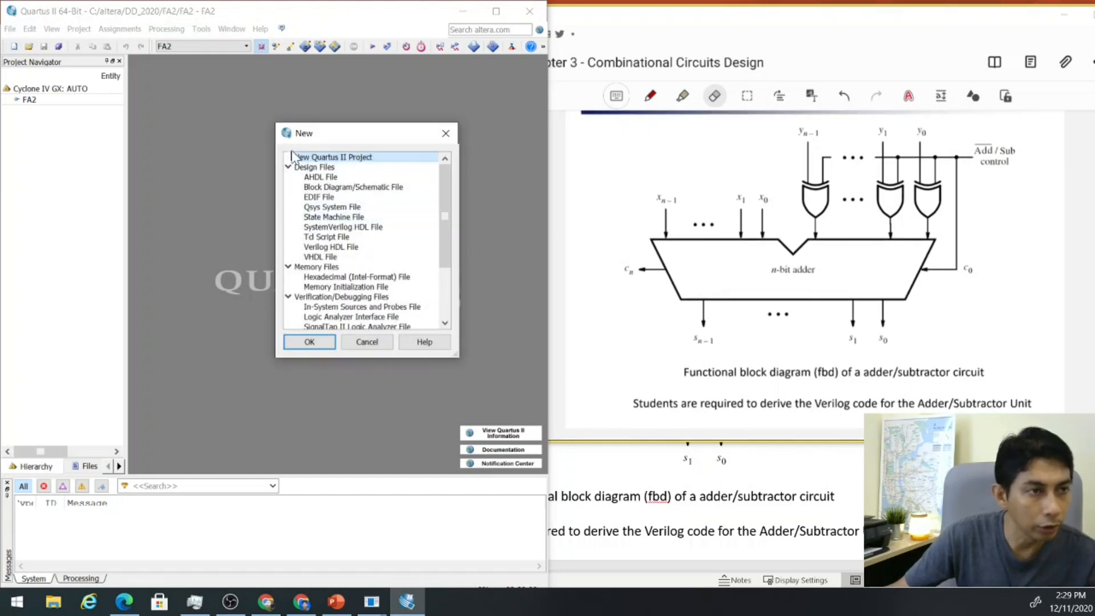
left_click(376, 346)
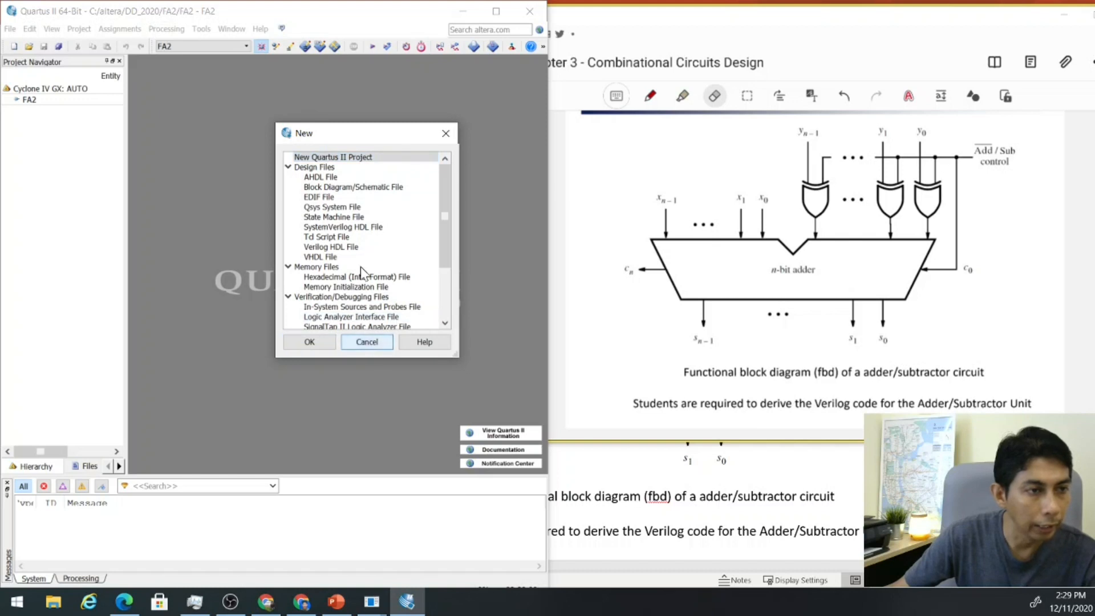
scroll(330, 237, "up", 1)
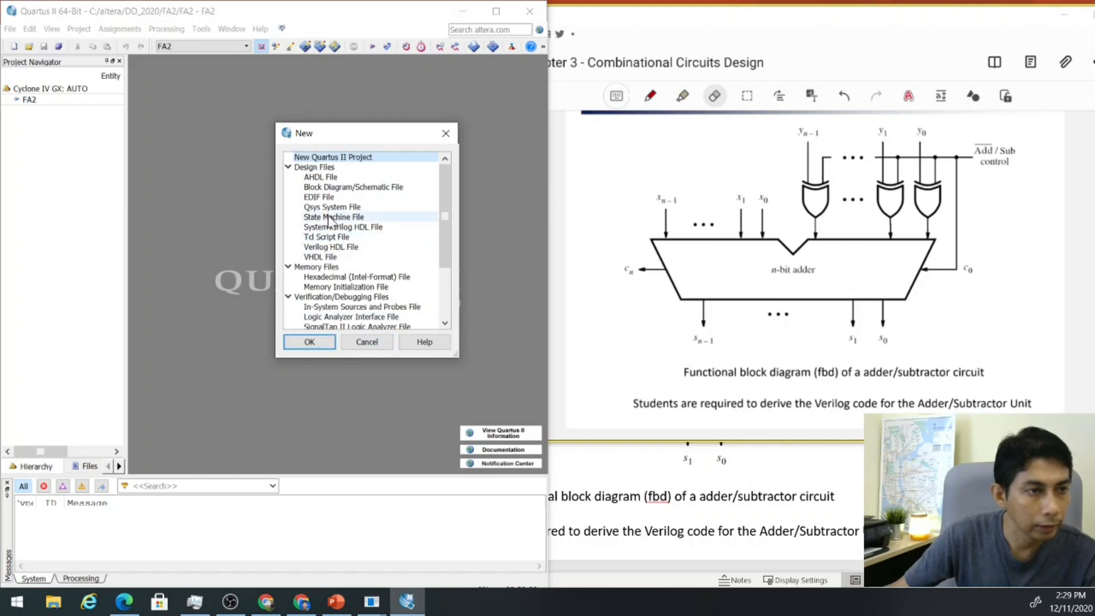
left_click(328, 247)
left_click(313, 345)
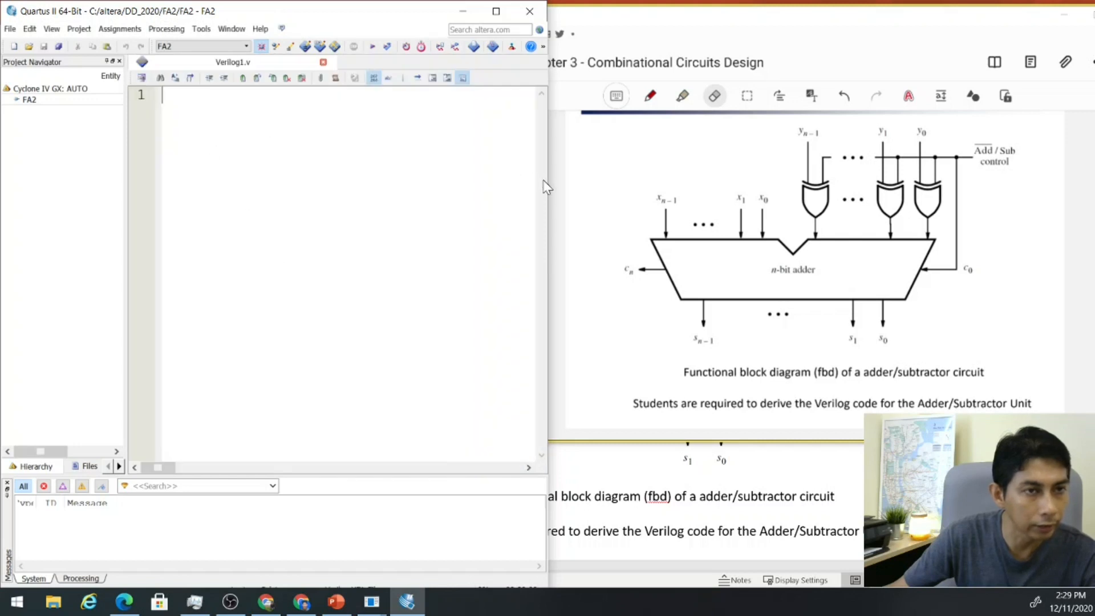
Widen the code editor window and begin the Verilog file with the module declaration "module FA2()".
left_click_drag(548, 183, 602, 200)
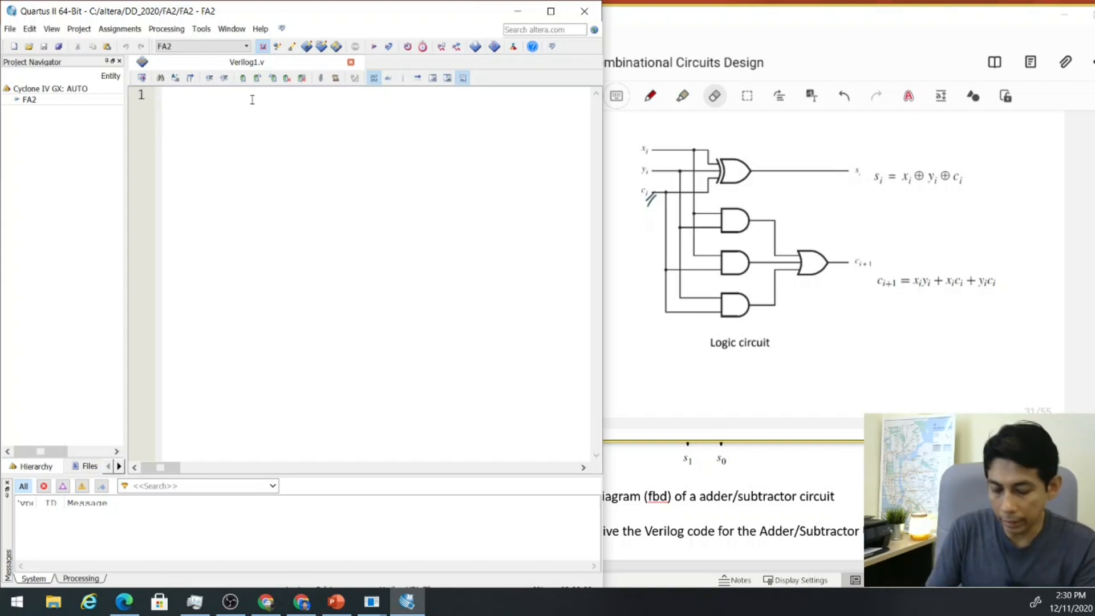
type("module ")
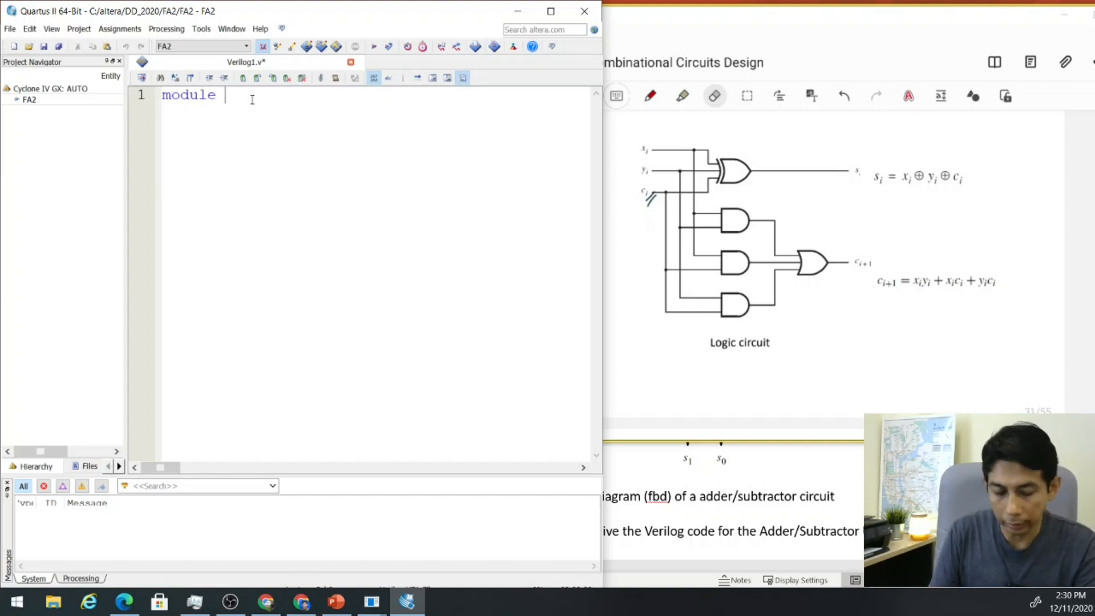
type("FA2()")
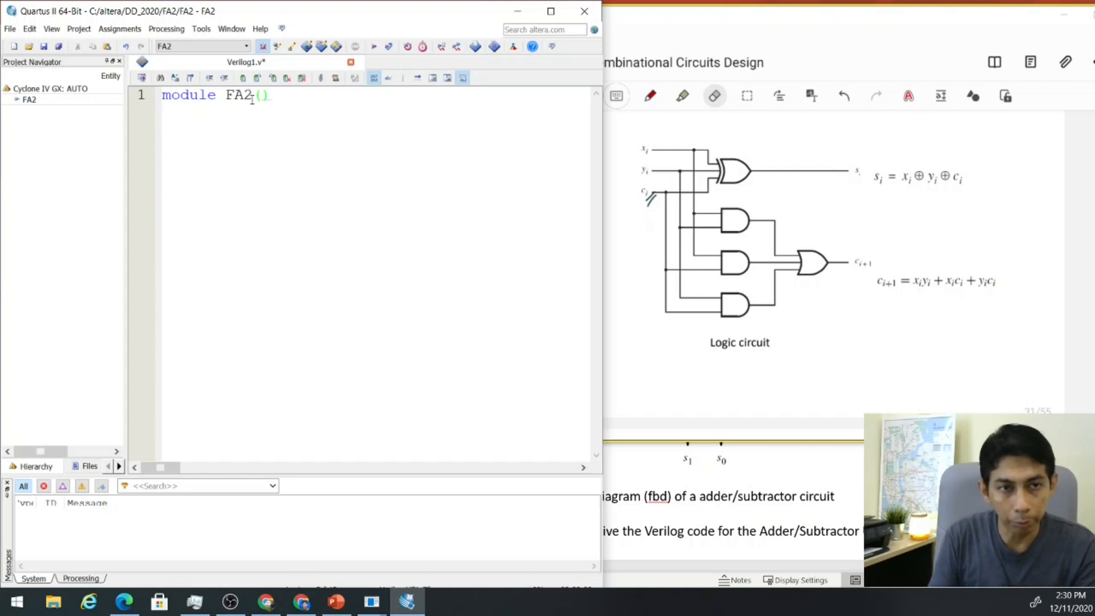
Place the text cursor inside FA2's port parentheses and narrow the editor window to uncover the inputs of the full-adder circuit diagram.
left_click(252, 96)
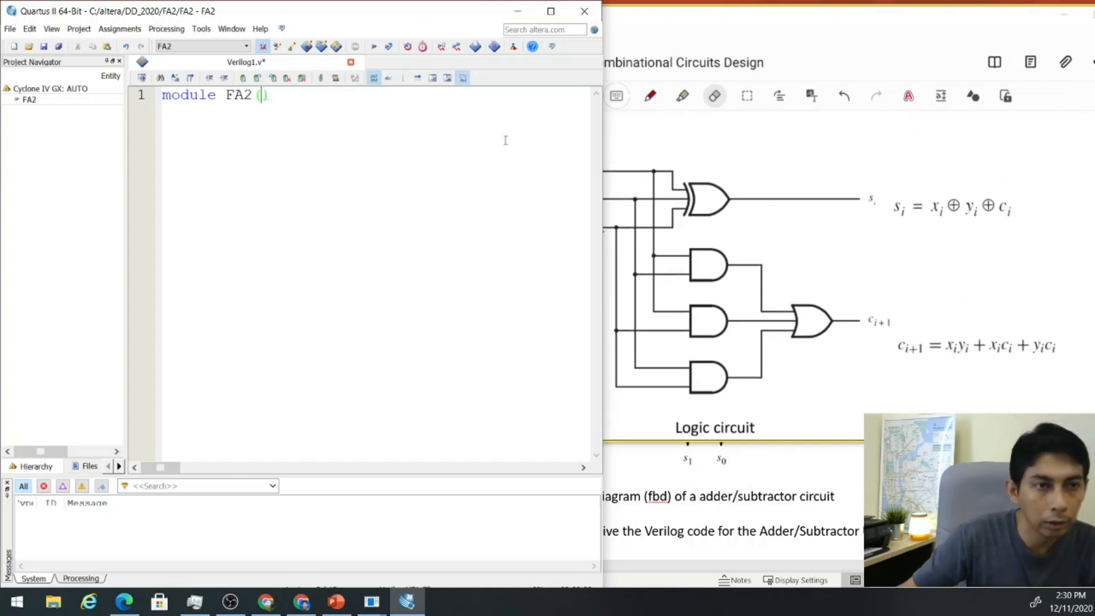
left_click_drag(602, 149, 559, 151)
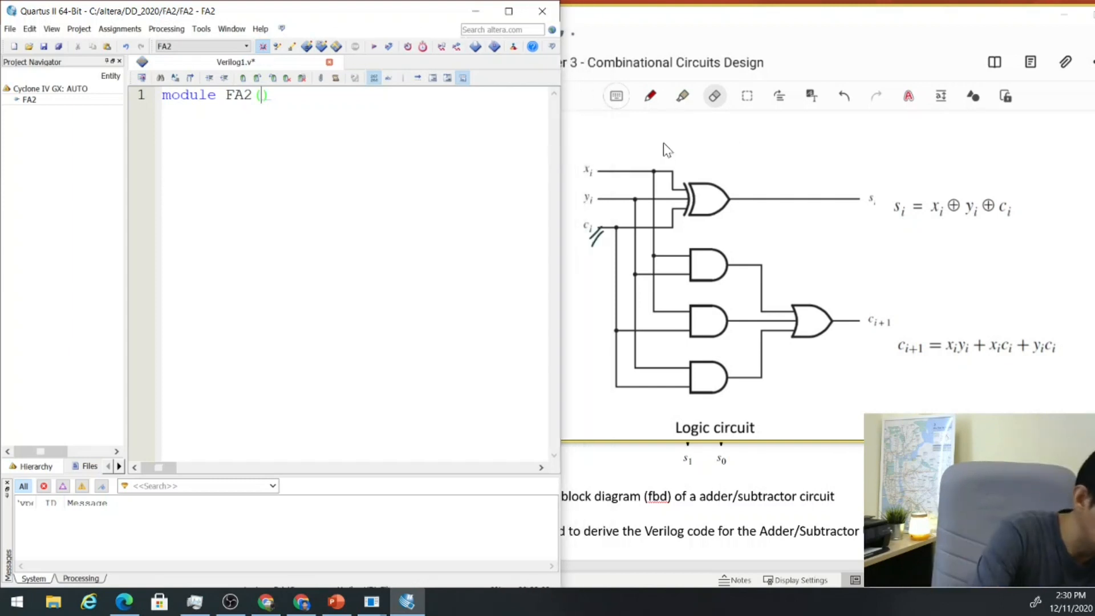
scroll(663, 142, "up", 1)
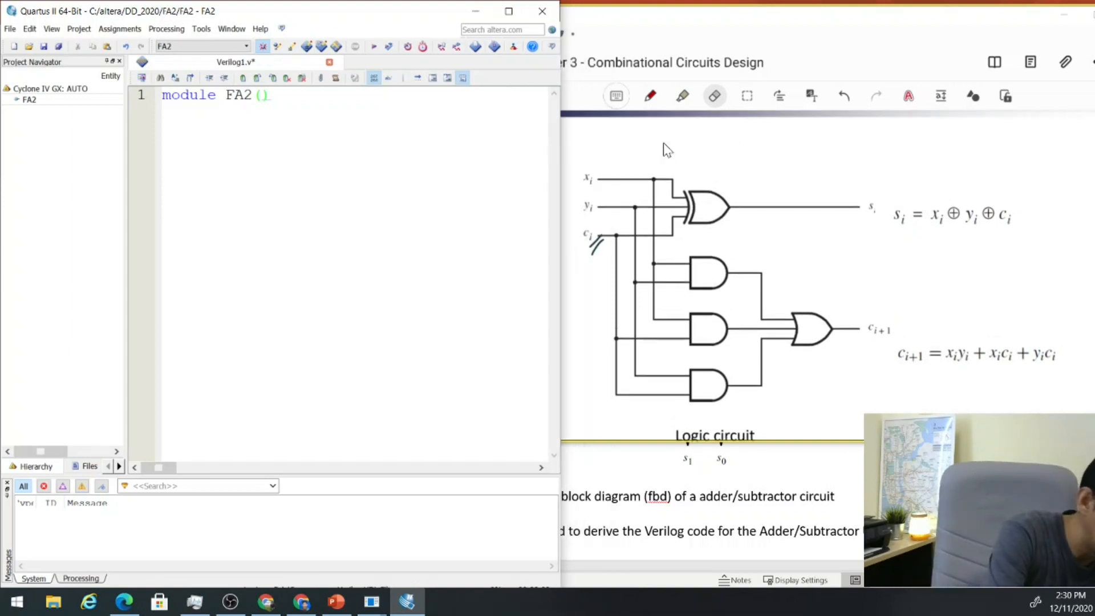